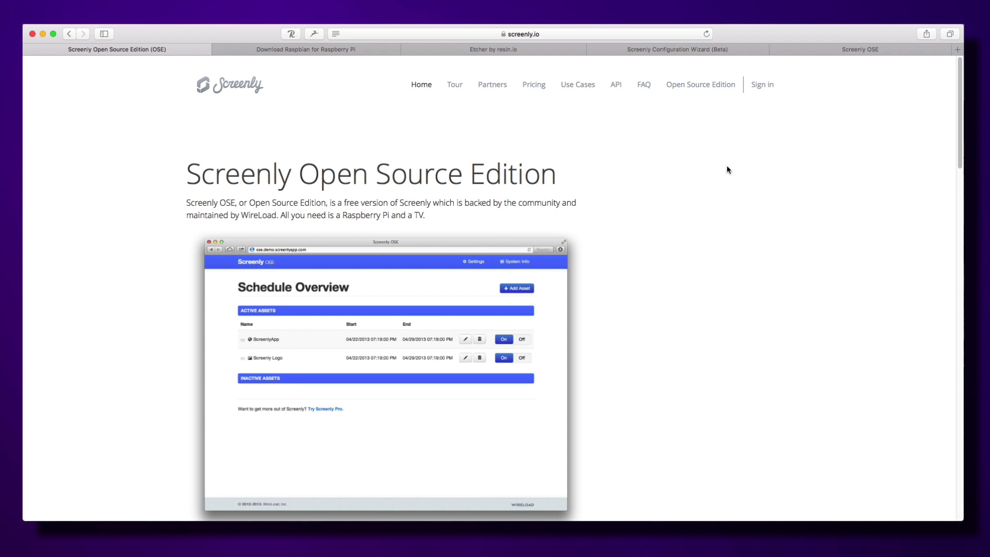
Scroll the Open Source Edition page to Getting started, Requirements and Option 1, then view the Etcher page.
scroll(697, 187, down, 5)
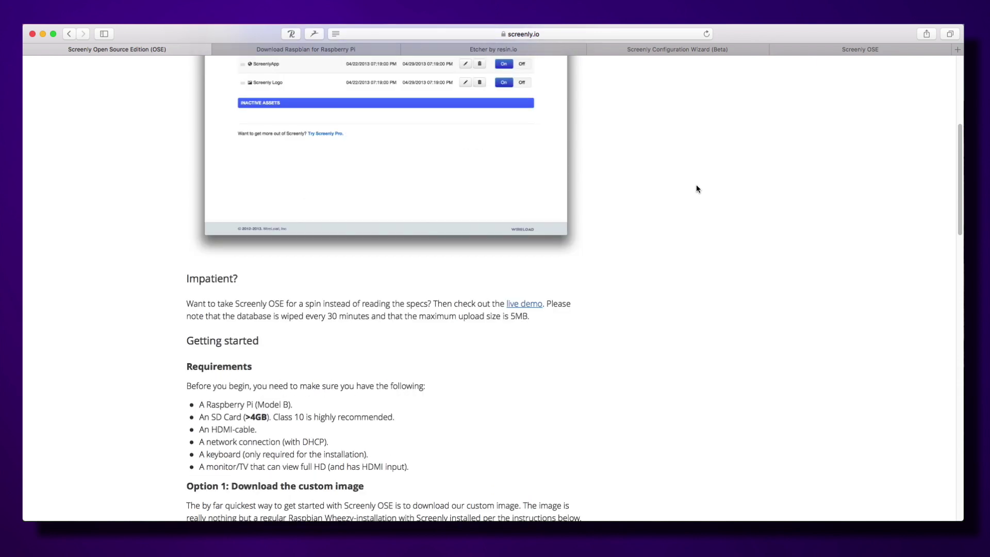
scroll(696, 189, down, 3)
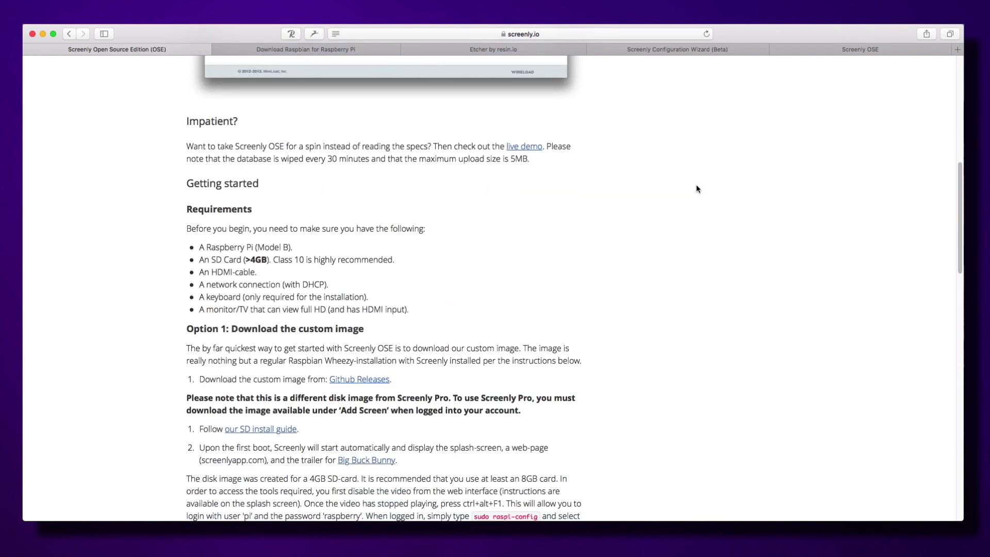
scroll(697, 189, down, 1)
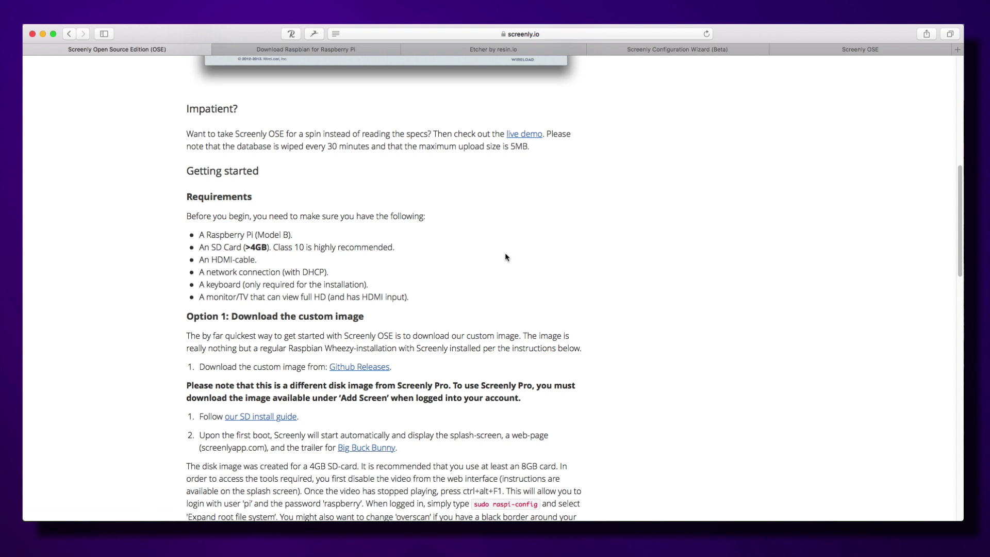
scroll(568, 269, down, 5)
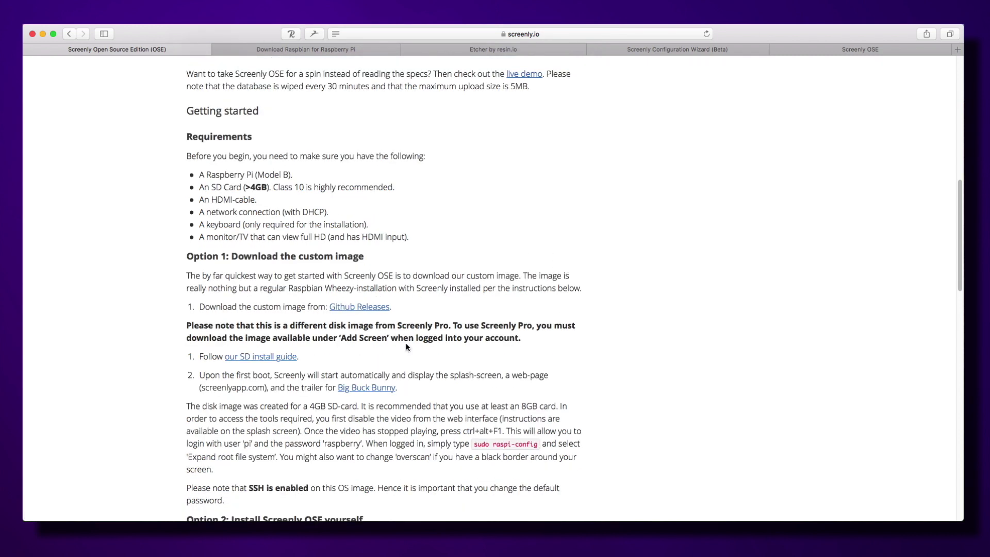
scroll(558, 349, down, 2)
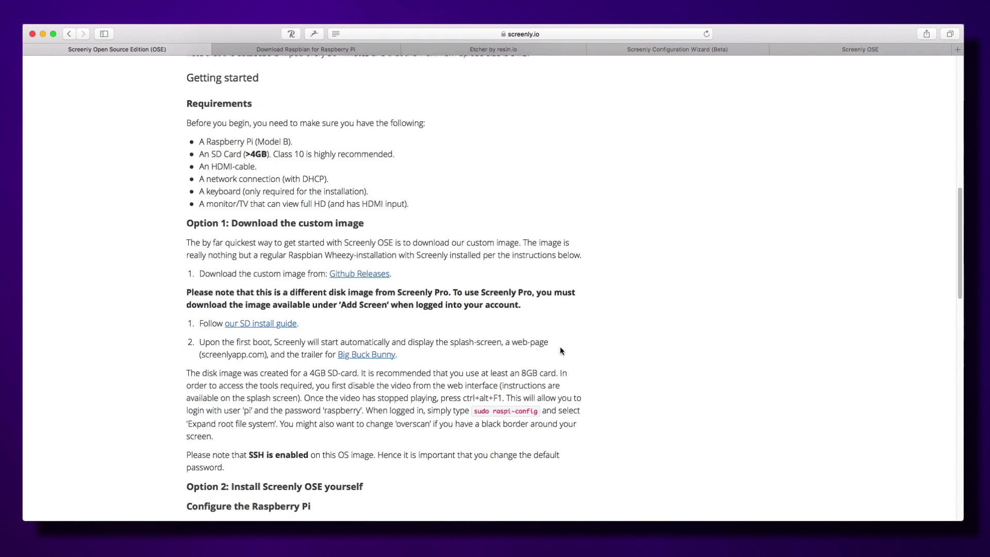
click(480, 50)
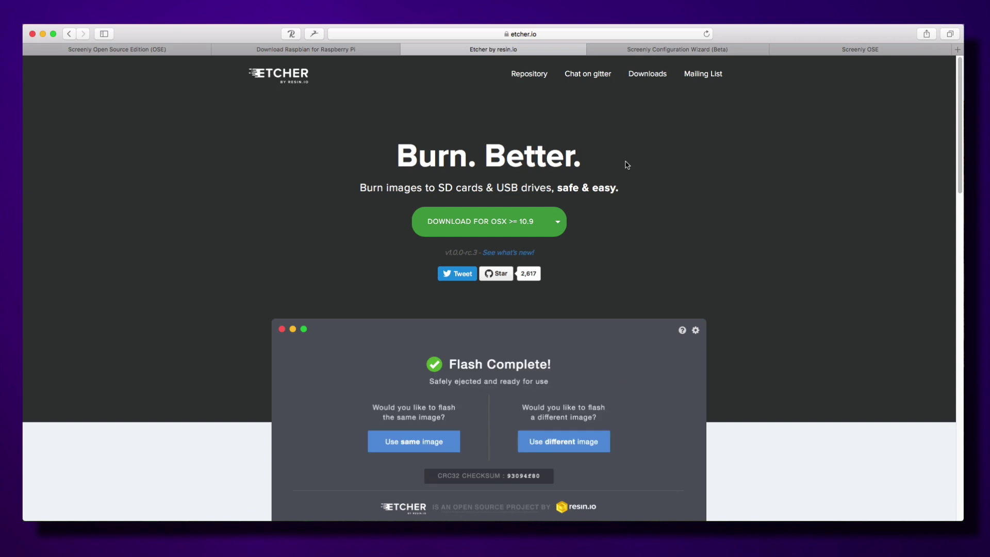
Go back over the Screenly OSE instructions, then move on to the Configuration Wizard page.
key(super+1)
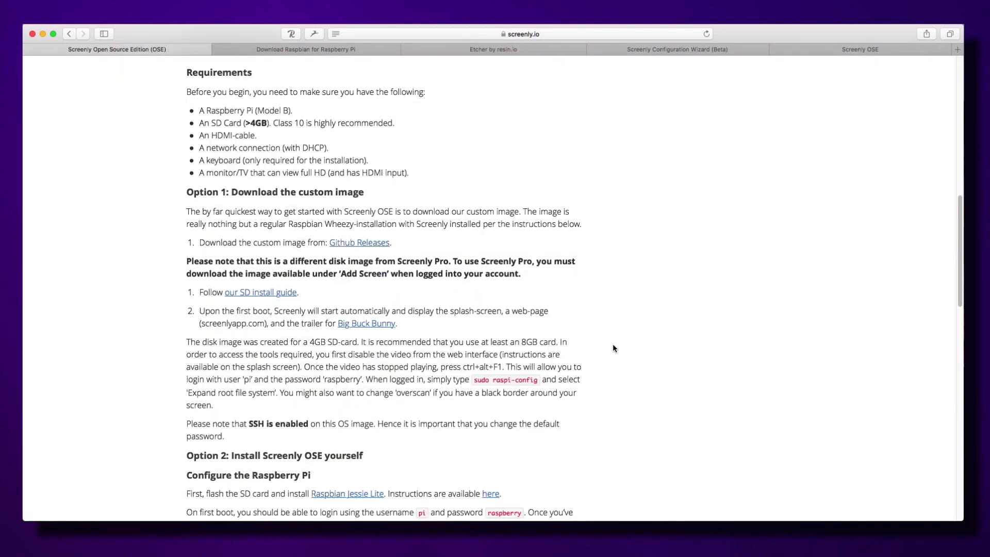
scroll(613, 345, down, 2)
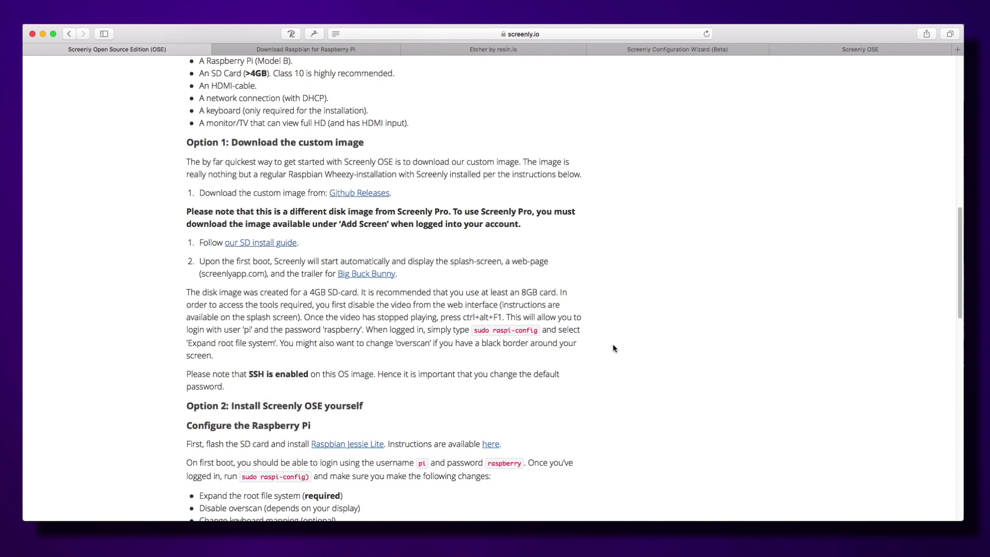
key(super+4)
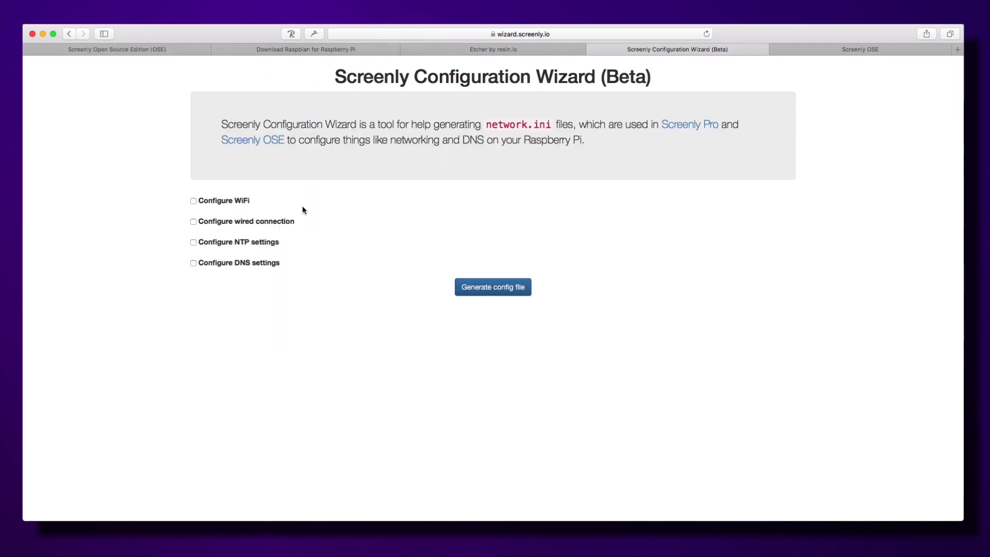
Configure a wired connection with DHCP off and WiFi left unchecked, showing IP, Netmask and Gateway fields.
click(192, 201)
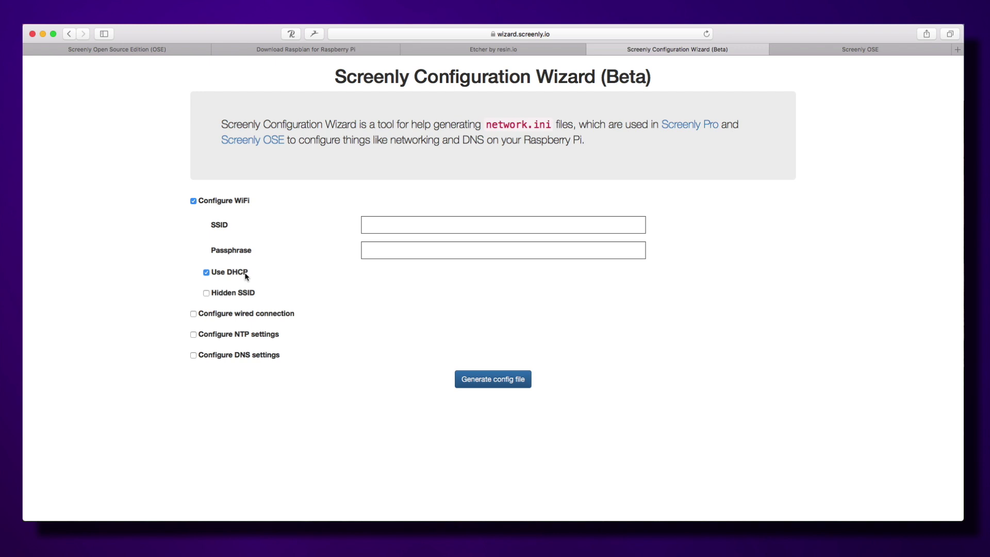
click(194, 202)
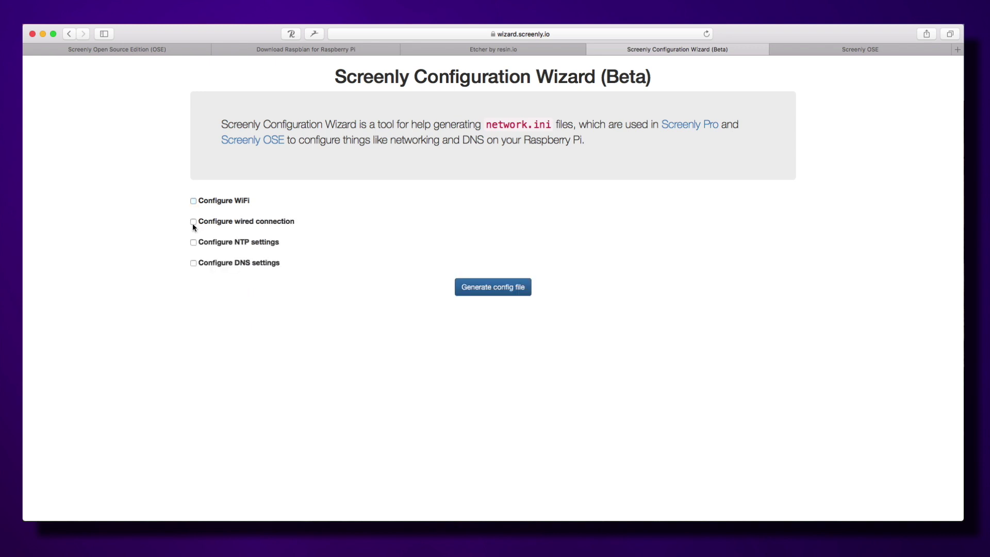
click(193, 222)
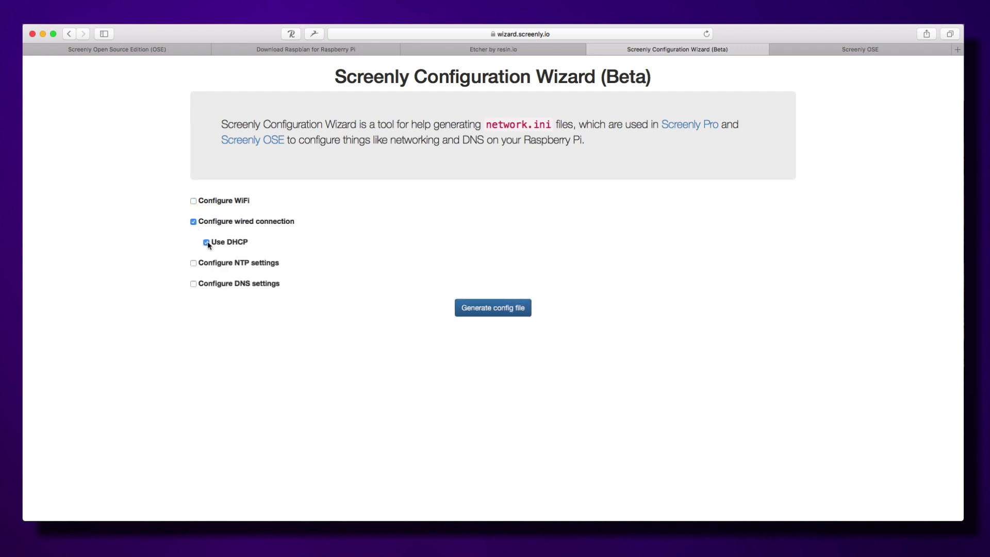
click(207, 242)
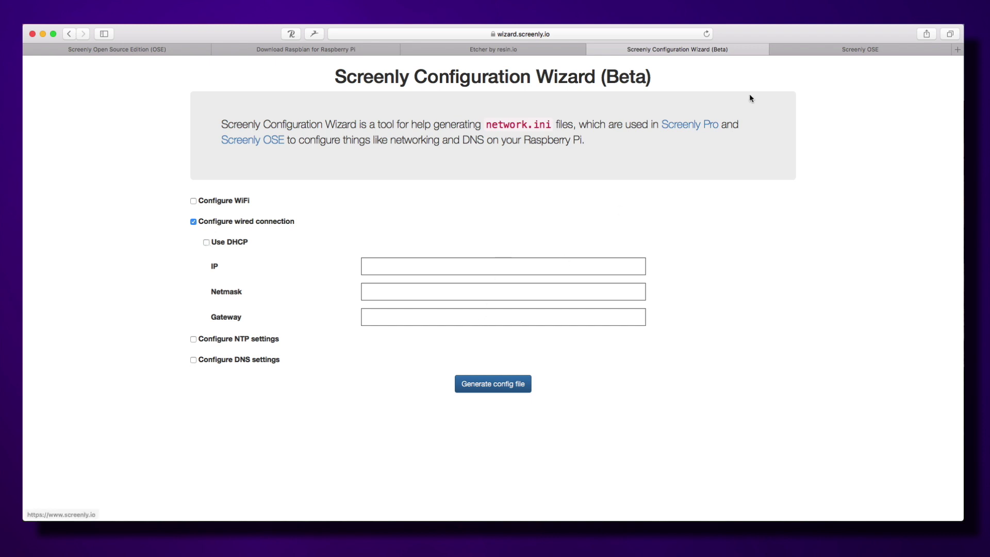
key(ctrl+Tab)
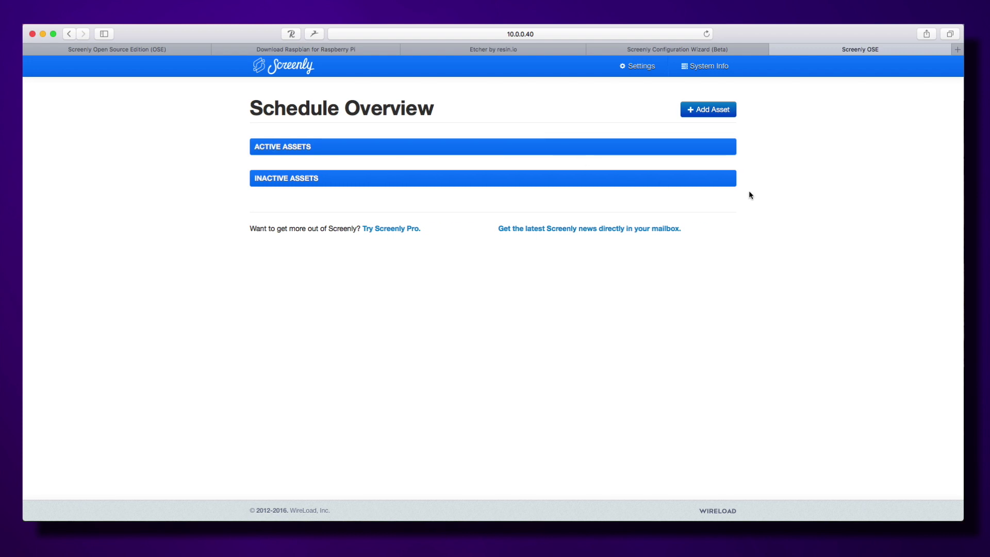
click(637, 66)
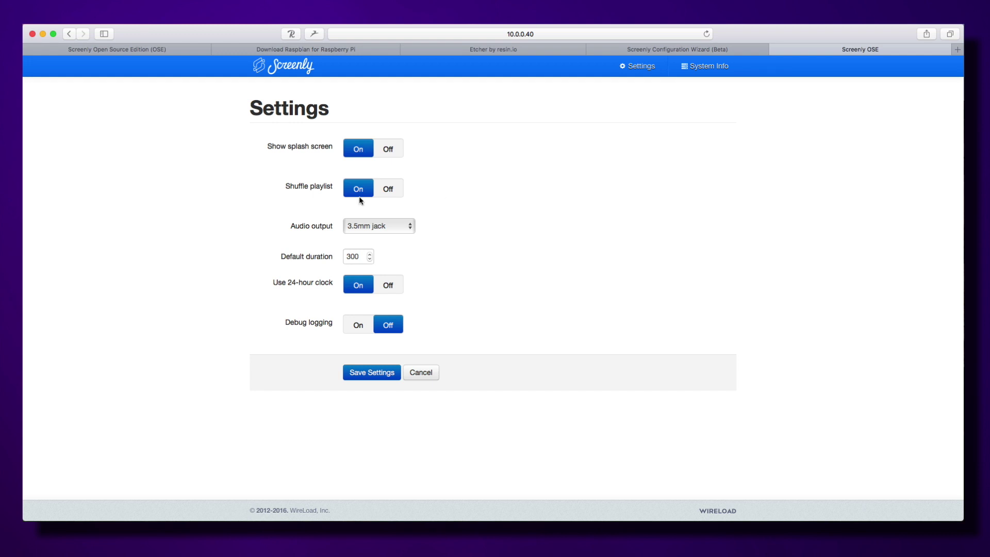
click(395, 227)
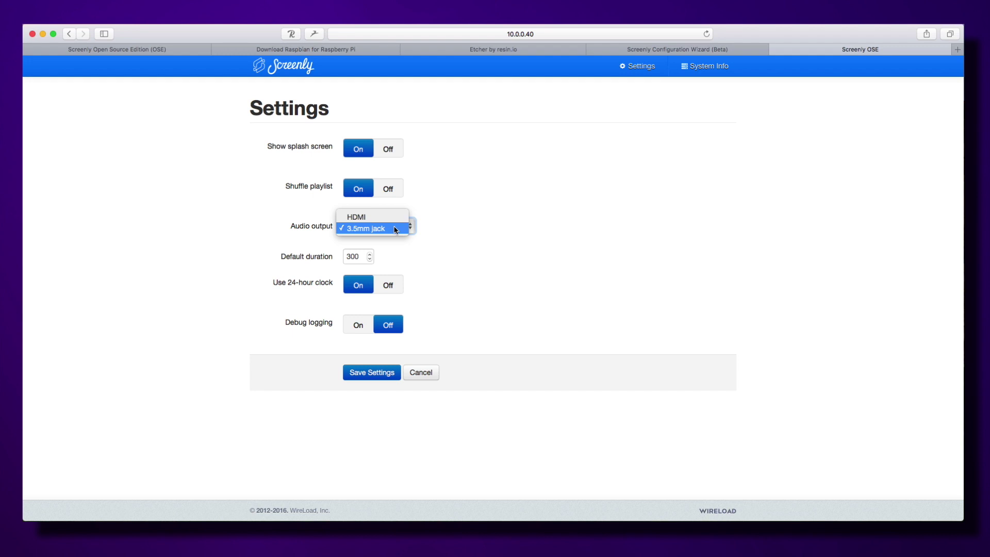
click(450, 257)
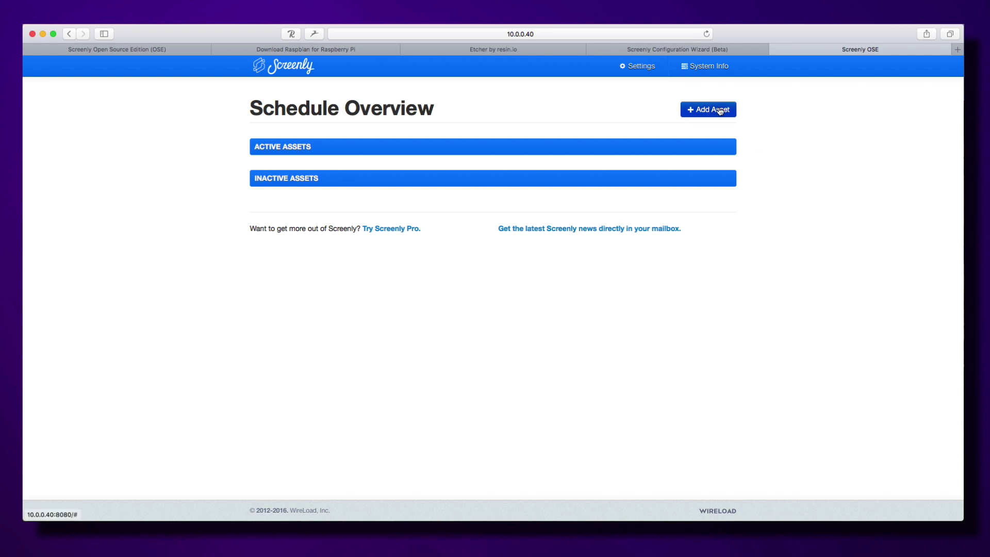
Upload IMAGE-food-menu.jpg as the Lunchtime Menu asset, 04/19/2017 12:59 to 05/03/2017, and switch it on.
click(720, 109)
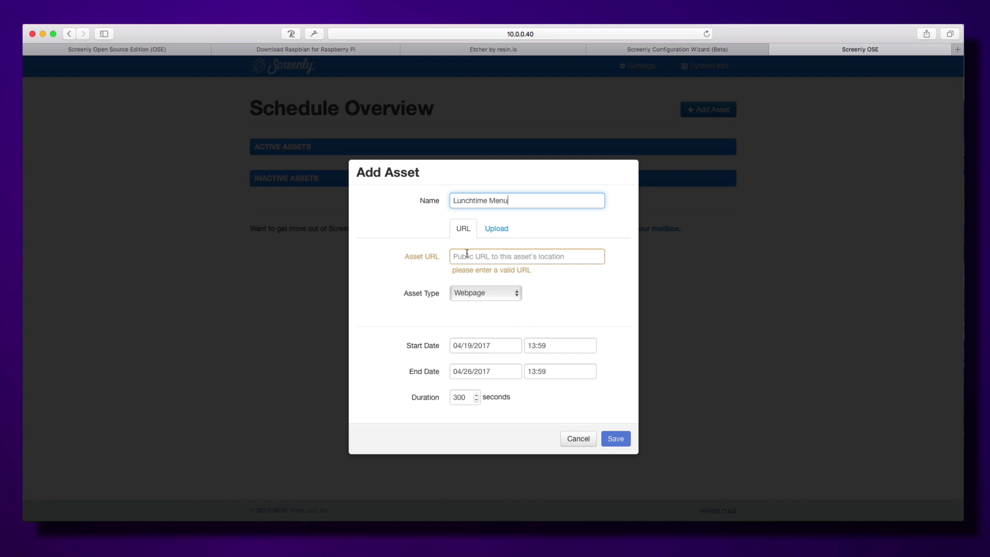
click(494, 229)
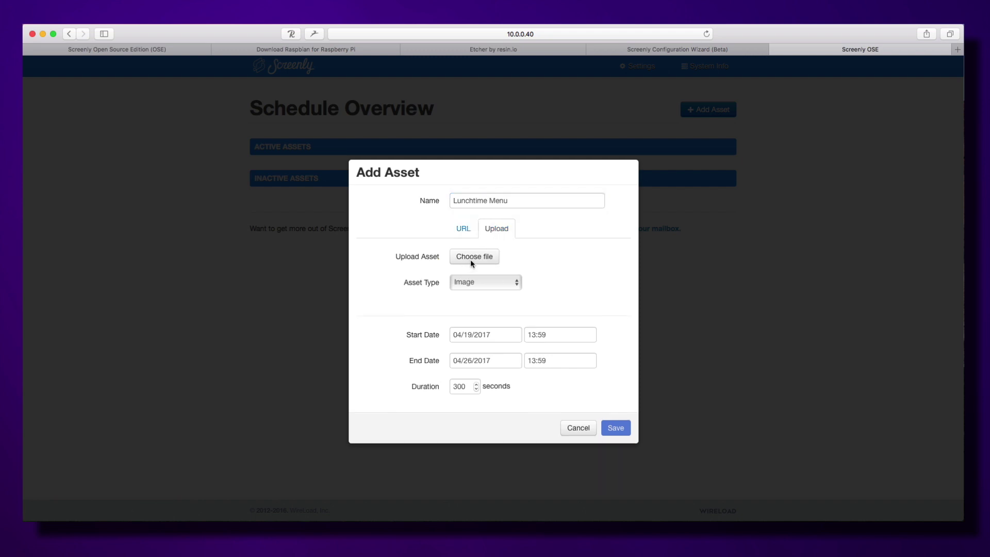
click(493, 287)
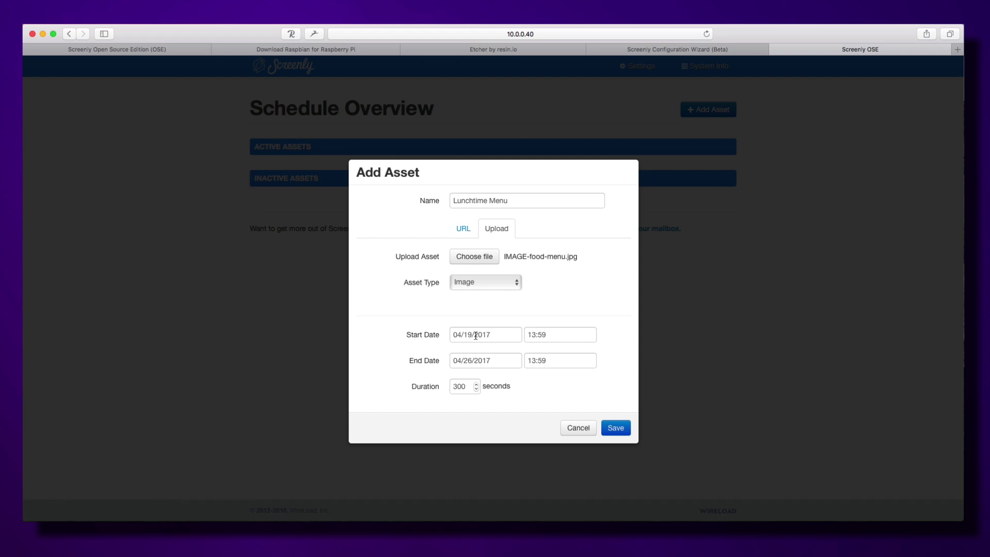
click(473, 336)
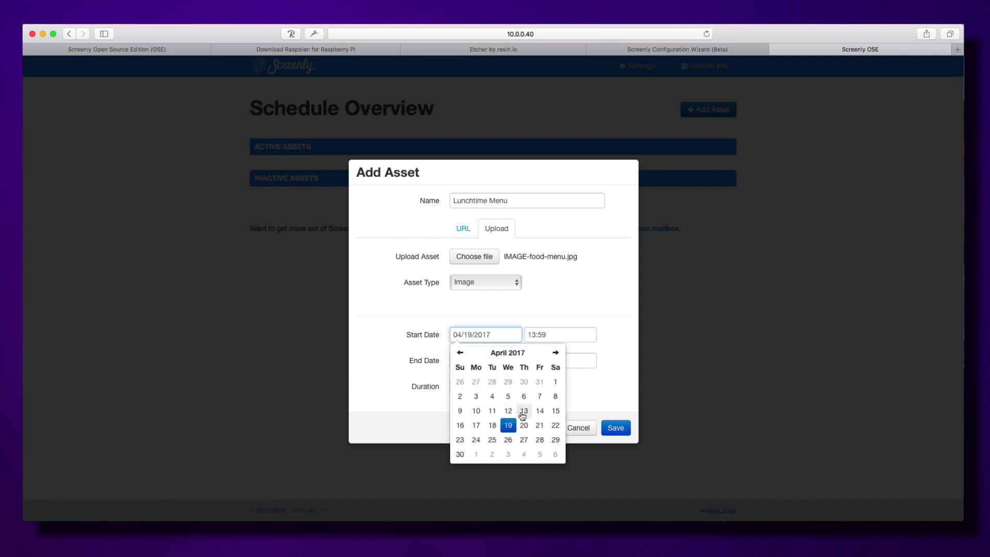
click(508, 425)
click(490, 360)
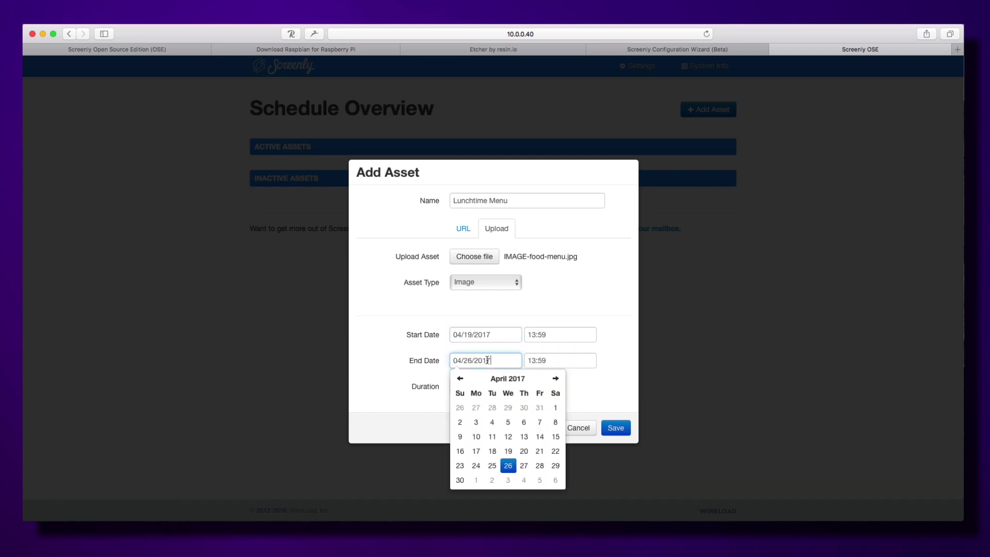
click(508, 480)
click(537, 336)
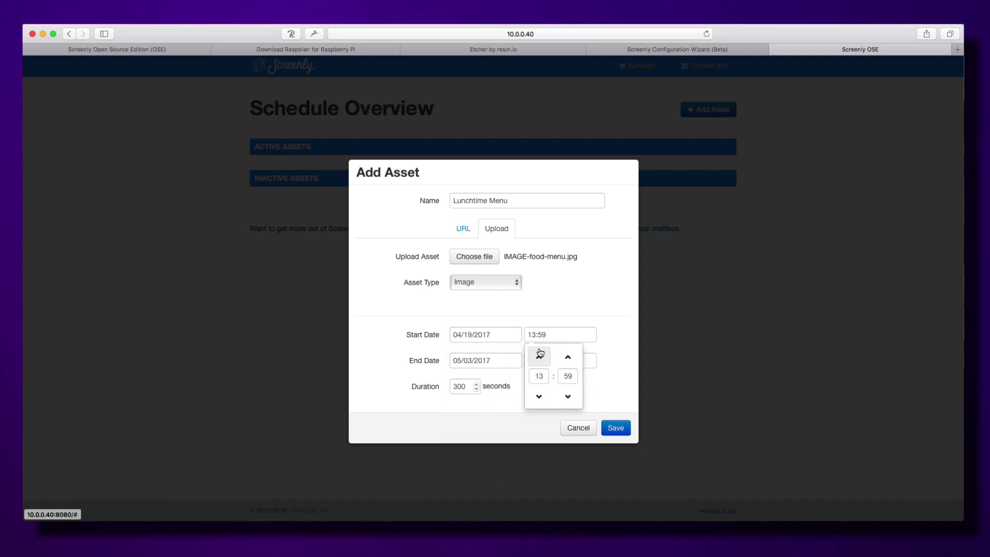
click(539, 396)
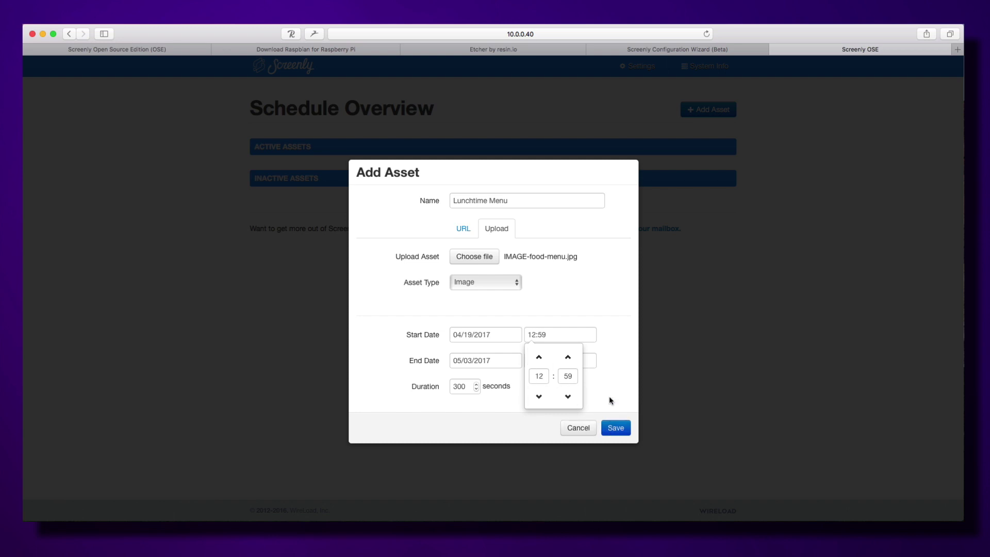
click(615, 427)
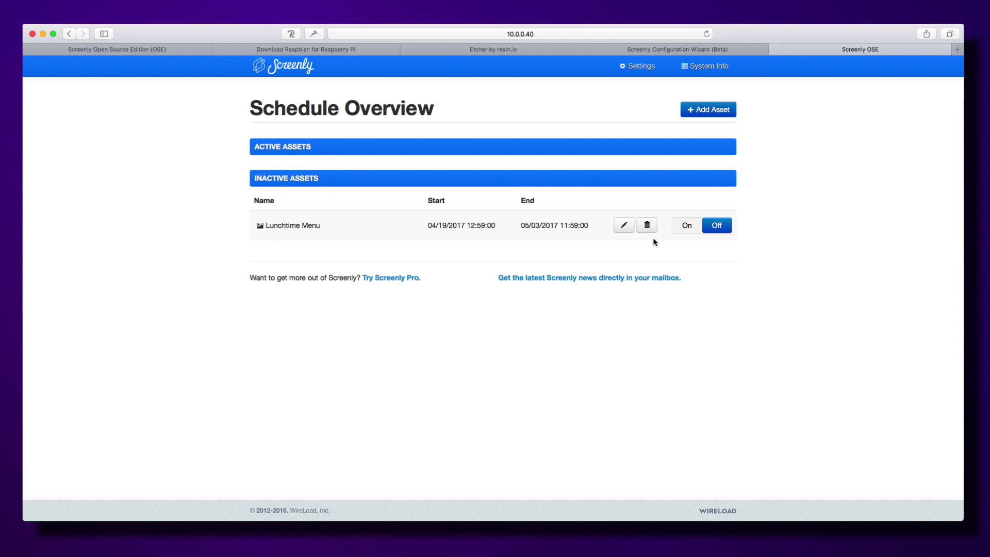
click(687, 226)
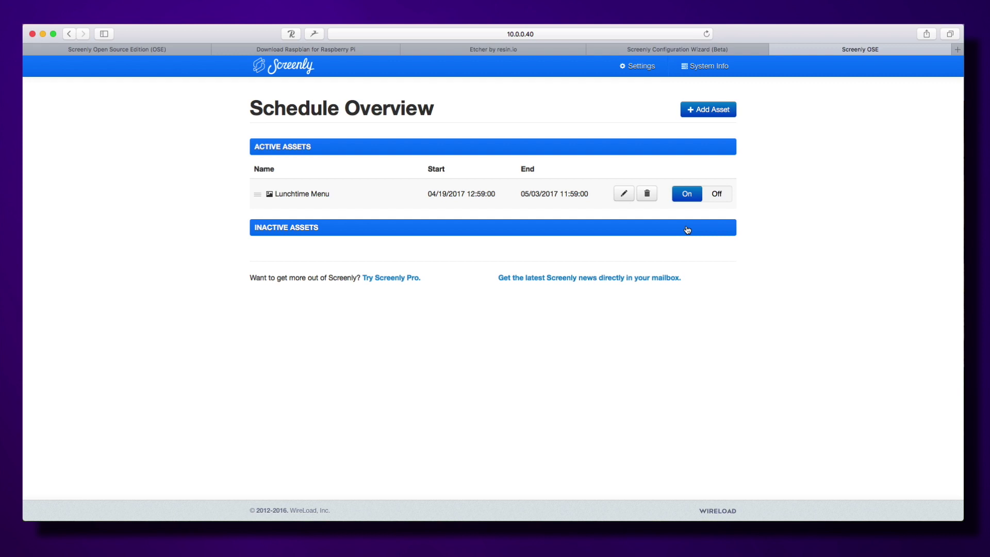
Set up an uploaded Video asset 'Big Buck Trailor' from VIDEO-trailer_1080p.mov, ending 05/03/2017.
click(709, 109)
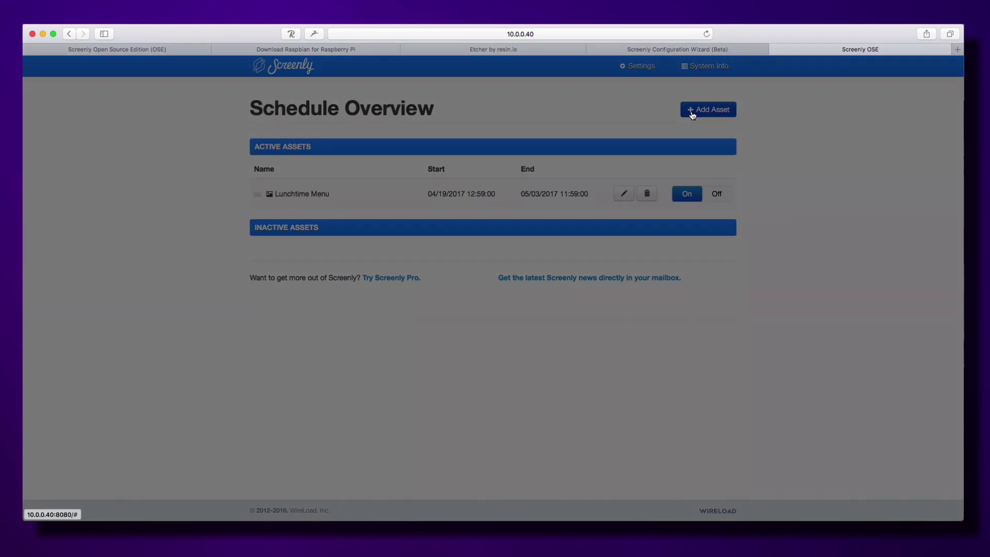
click(495, 228)
text(Big Buck Trailor)
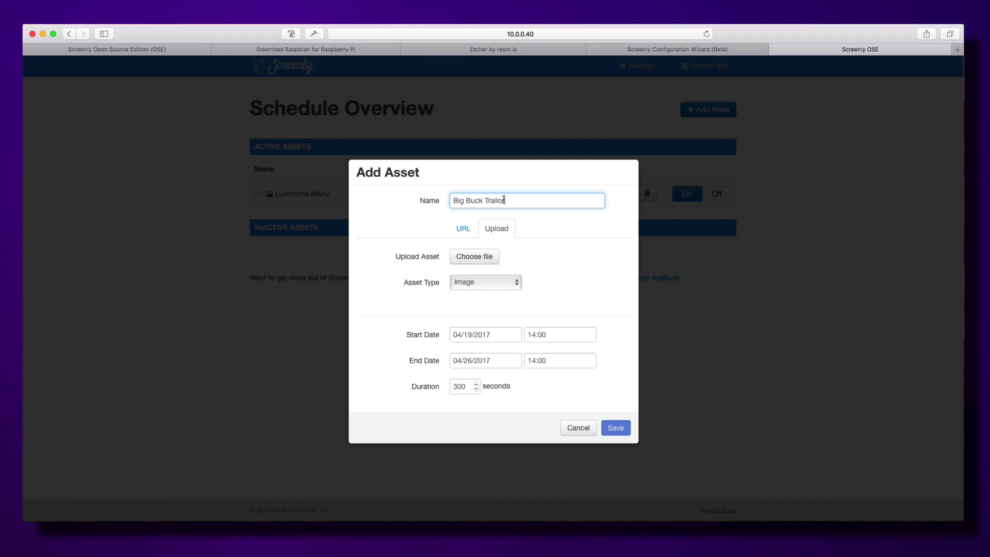
click(491, 285)
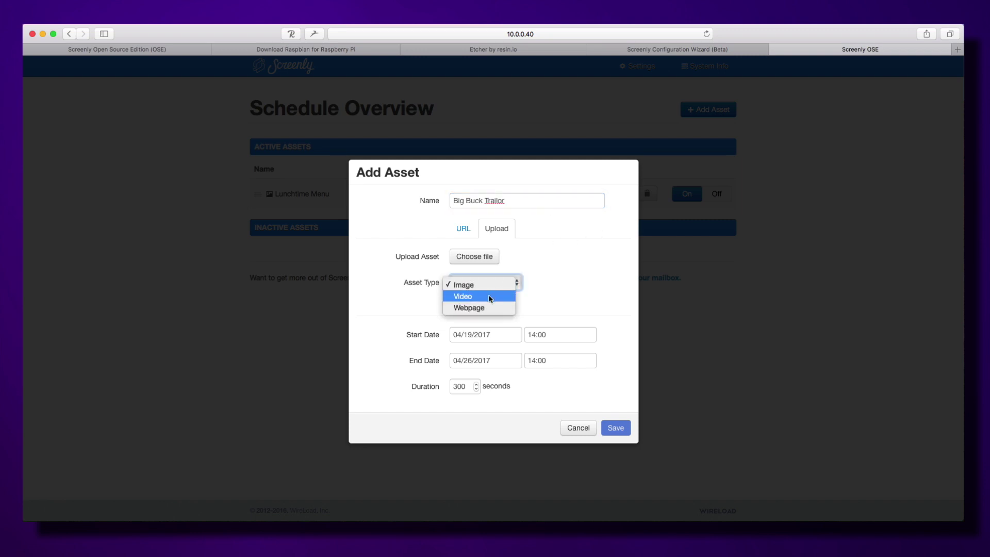
click(489, 298)
click(480, 260)
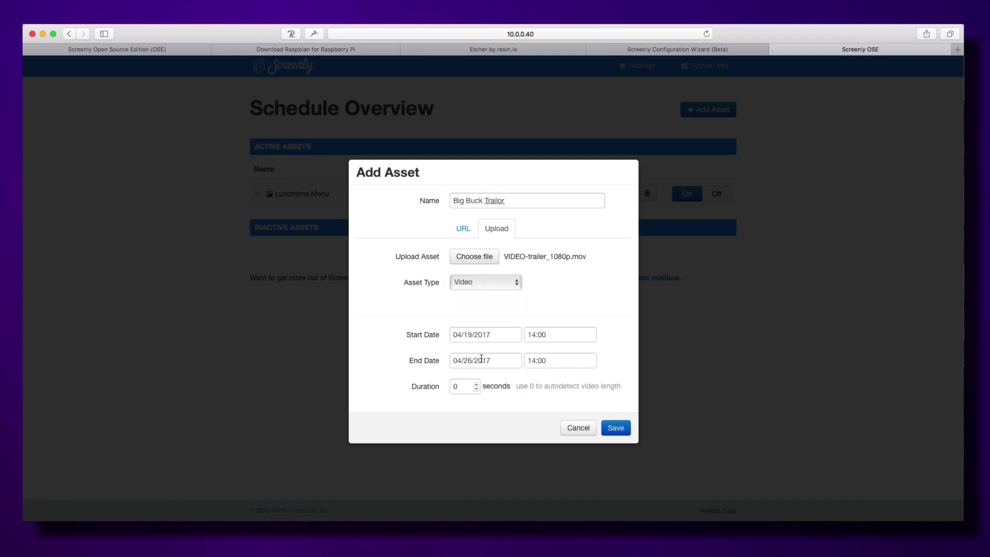
click(481, 358)
click(508, 480)
Save Big Buck Trailor, switch it on, and move it above Lunchtime Menu.
click(613, 429)
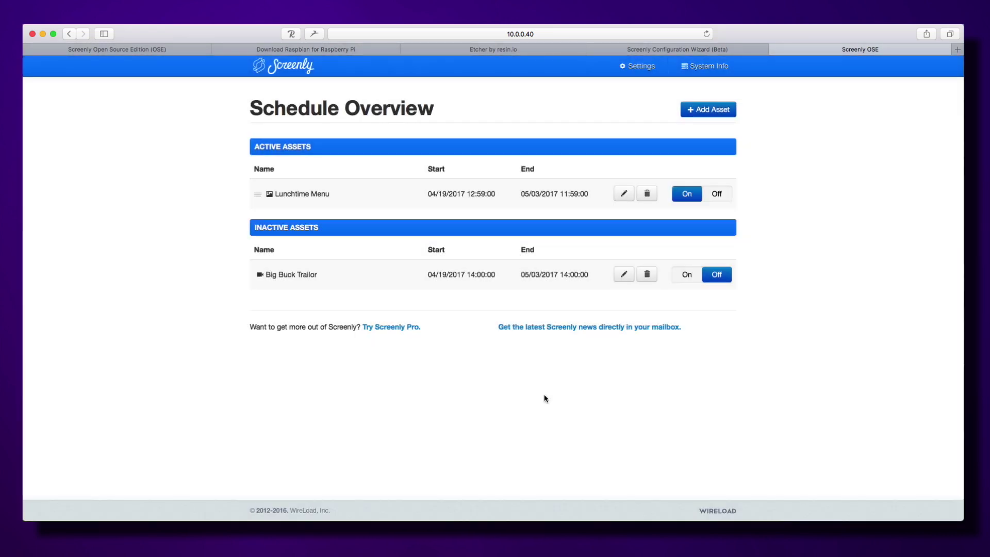
click(687, 277)
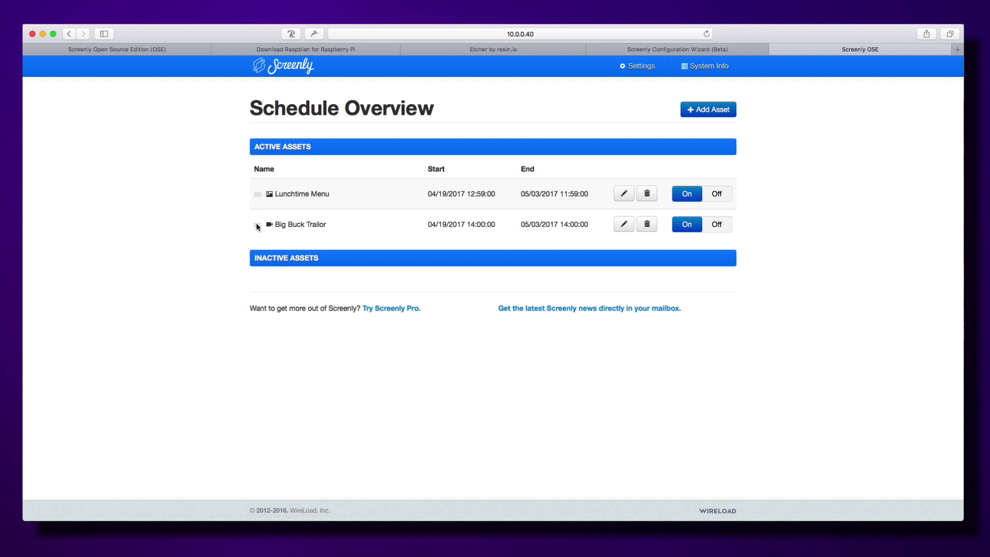
drag(257, 226, 258, 194)
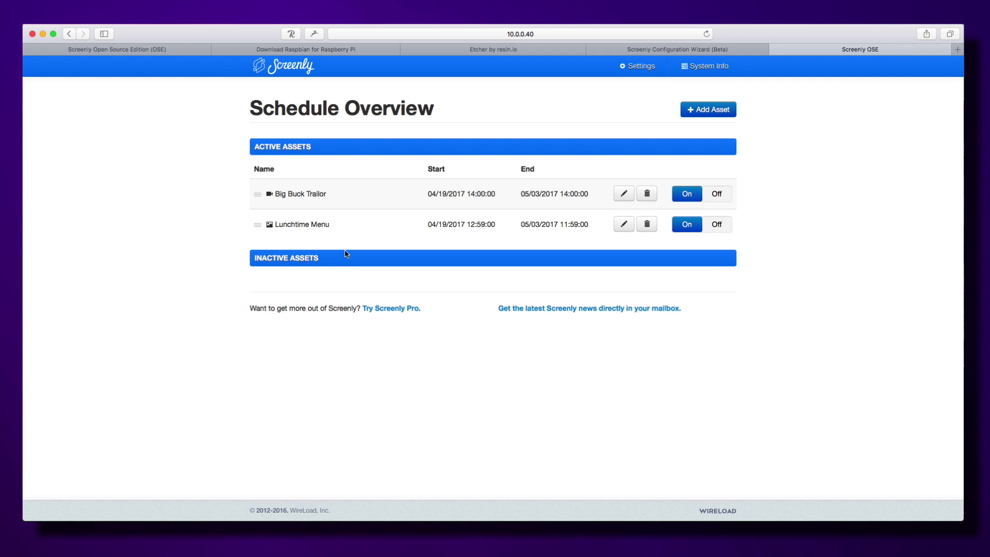
Start a new asset with the Webpage type, then return to the screenly.io Open Source Edition page.
click(717, 112)
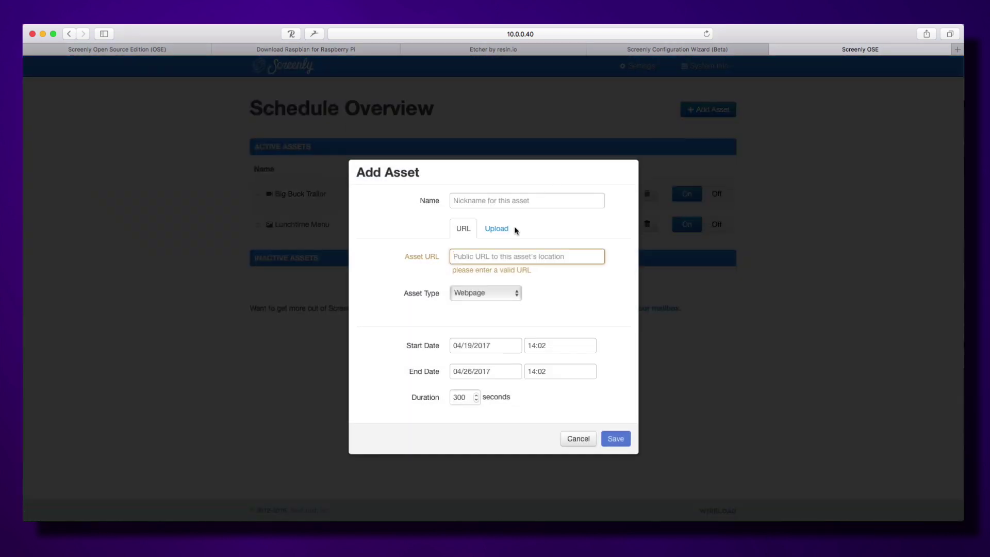
click(485, 292)
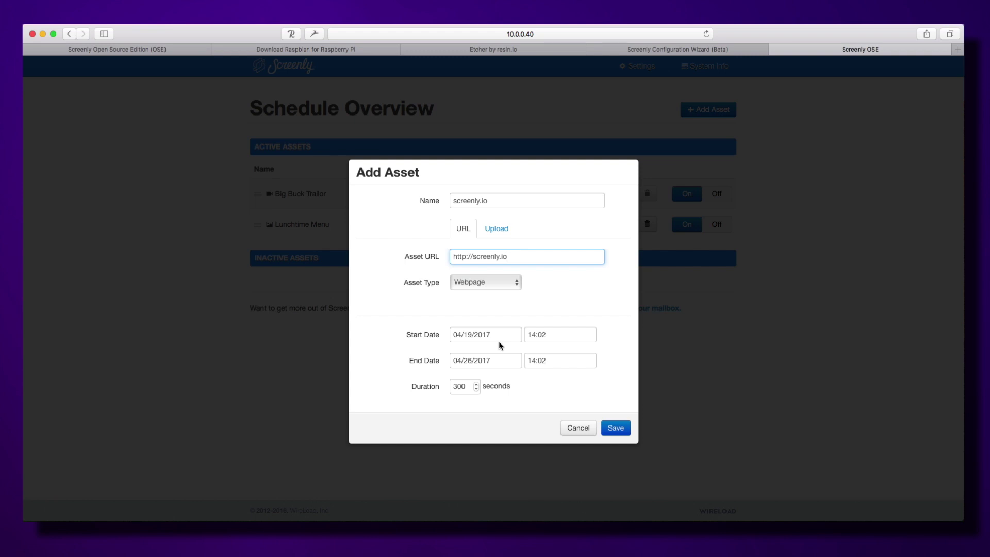
click(153, 50)
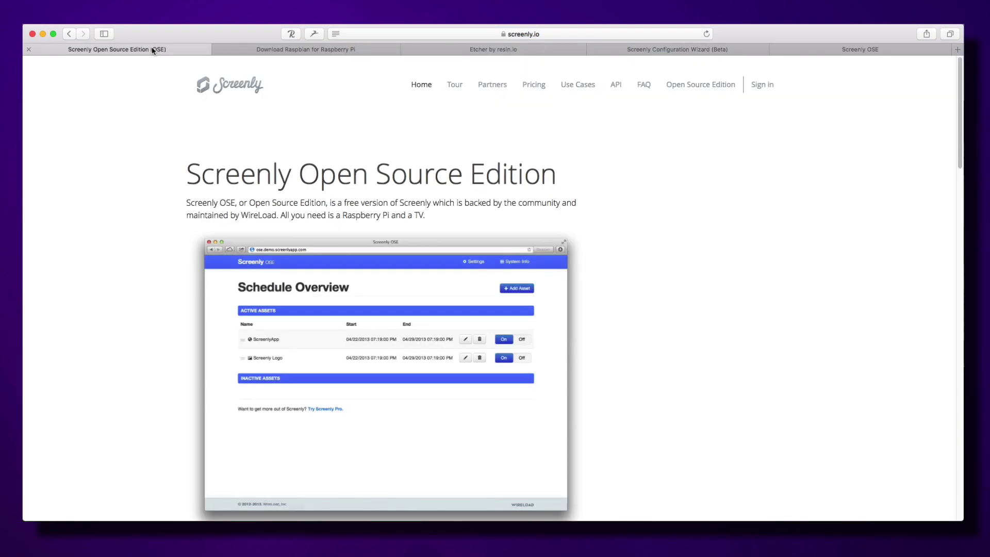